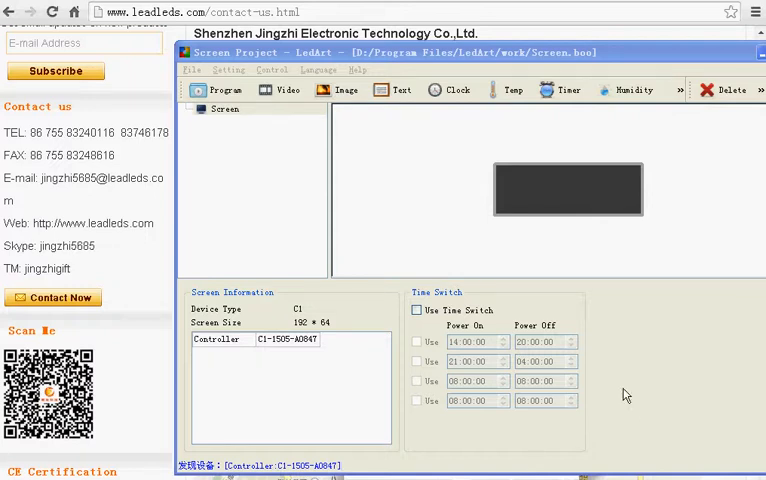
# Step: Bind the Screen project to controller C1-1505-A0847 via Communication Setting's Device Bind dialog
pyautogui.click(272, 70)
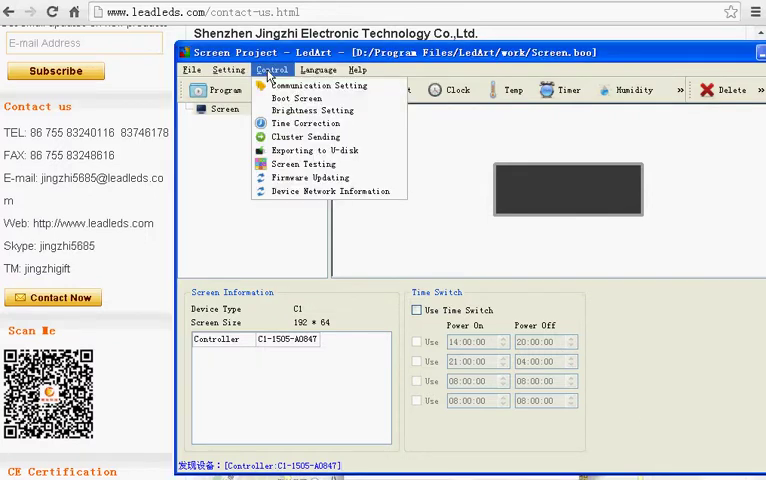
pyautogui.click(350, 93)
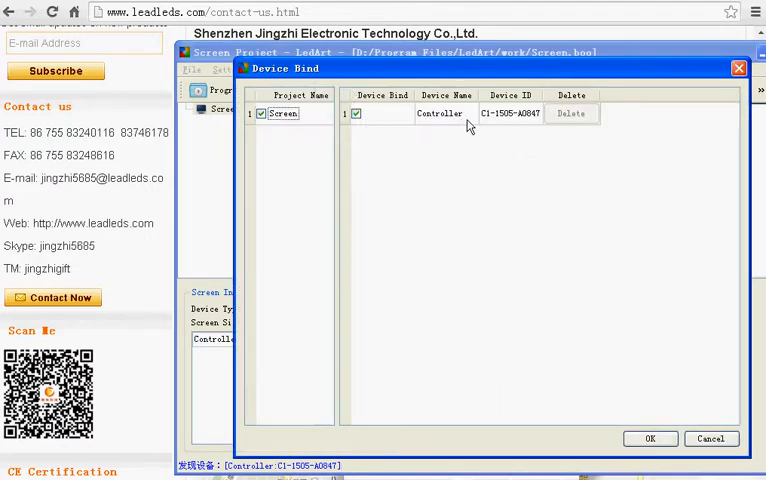
pyautogui.click(650, 439)
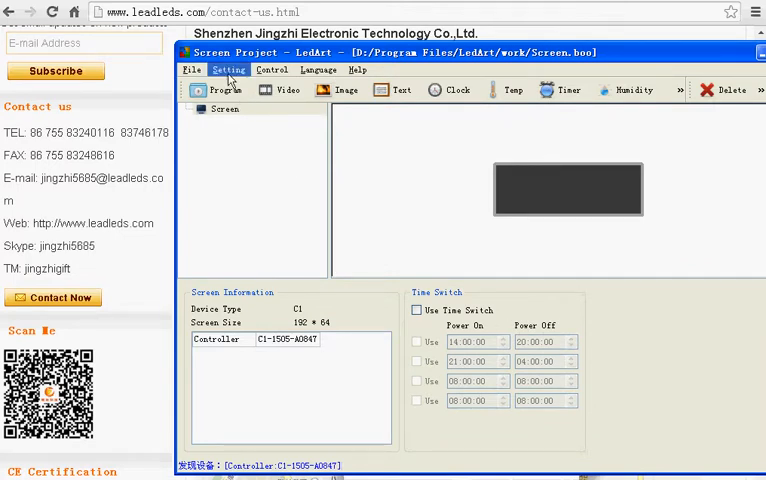
# Step: Apply screen parameters: device type C1, width 192, height 64, boot screen enabled
pyautogui.click(228, 70)
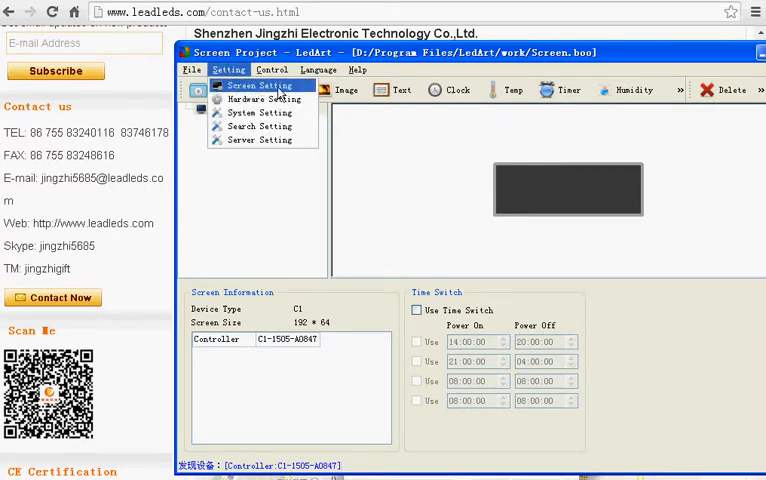
pyautogui.click(262, 86)
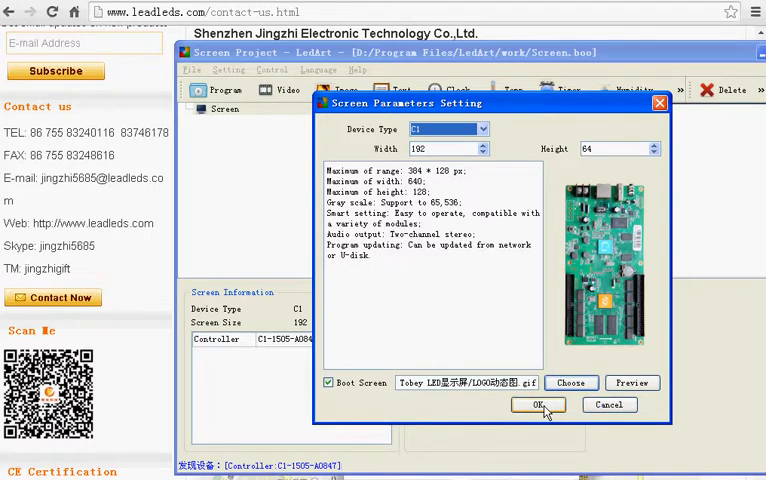
pyautogui.click(538, 404)
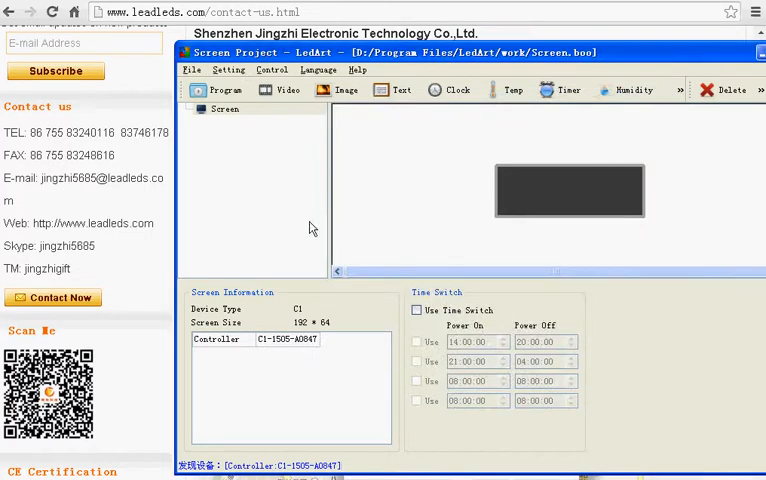
# Step: Enter Hardware Setting with the password accepted
pyautogui.click(228, 70)
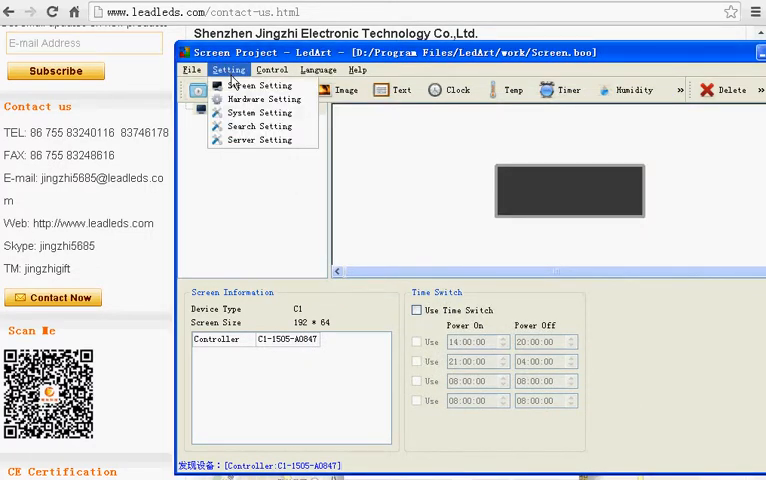
pyautogui.click(262, 99)
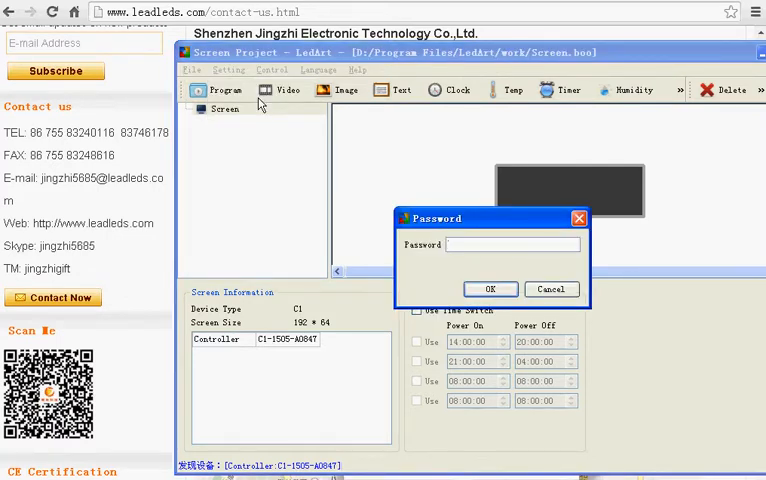
pyautogui.write('8')
pyautogui.press('Return')
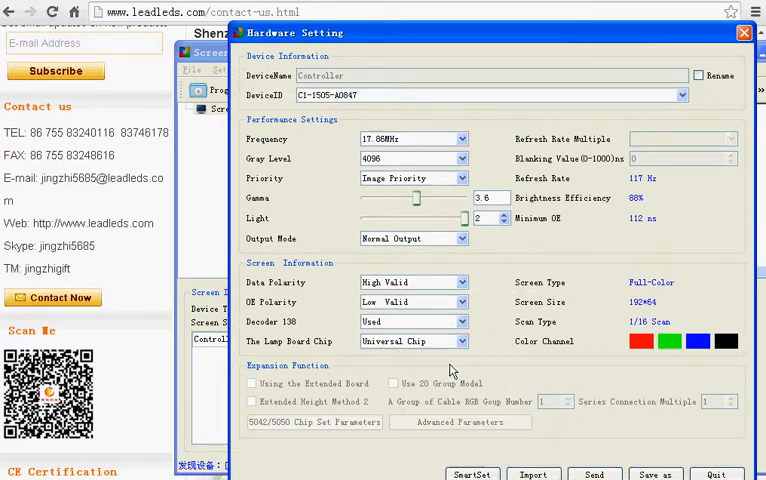
# Step: Import parameter.ss from the desktop files folder into the hardware settings
pyautogui.click(532, 474)
pyautogui.click(159, 157)
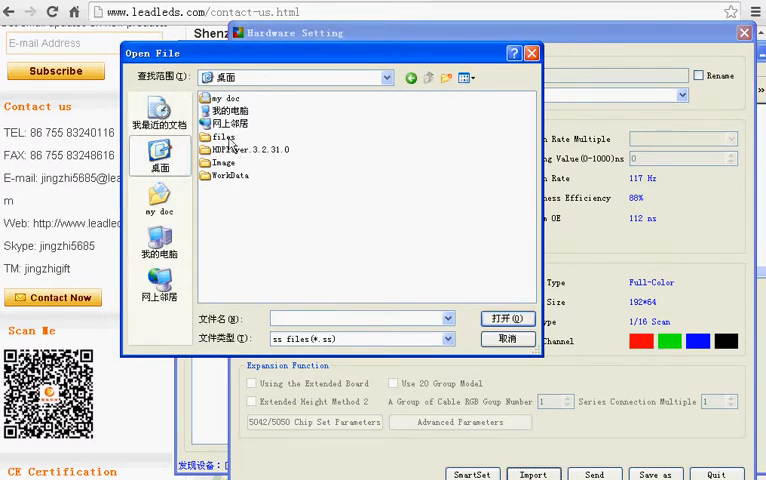
pyautogui.doubleClick(222, 136)
pyautogui.click(238, 99)
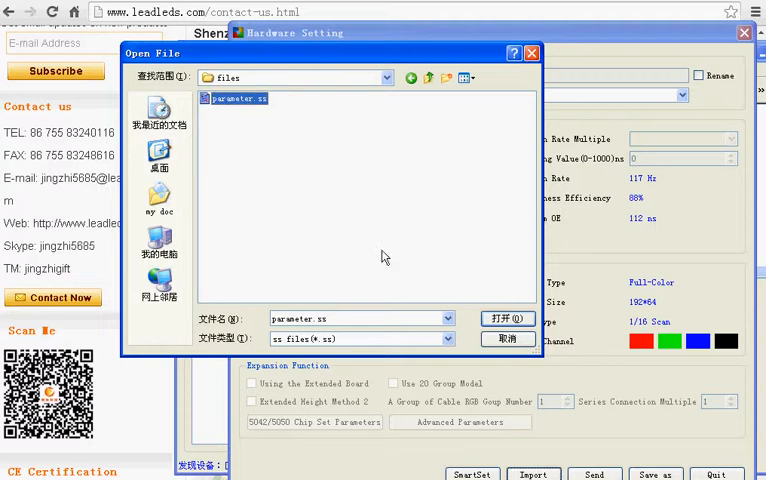
pyautogui.click(507, 318)
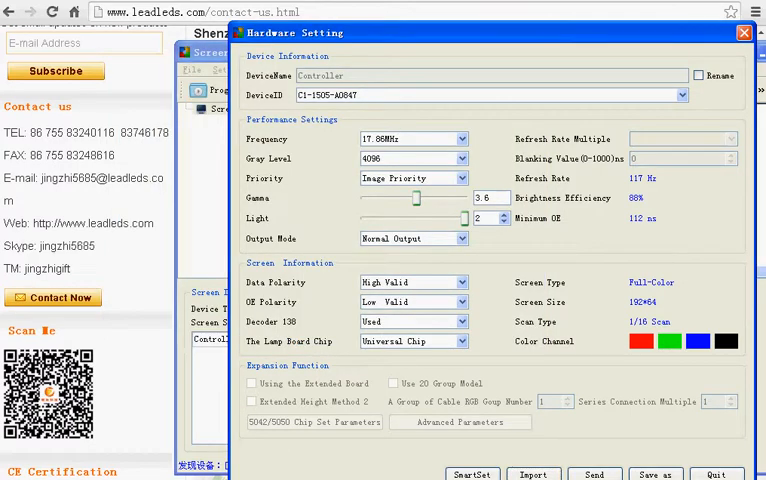
# Step: Send the imported hardware parameters to the controller and leave the dialog
pyautogui.click(596, 474)
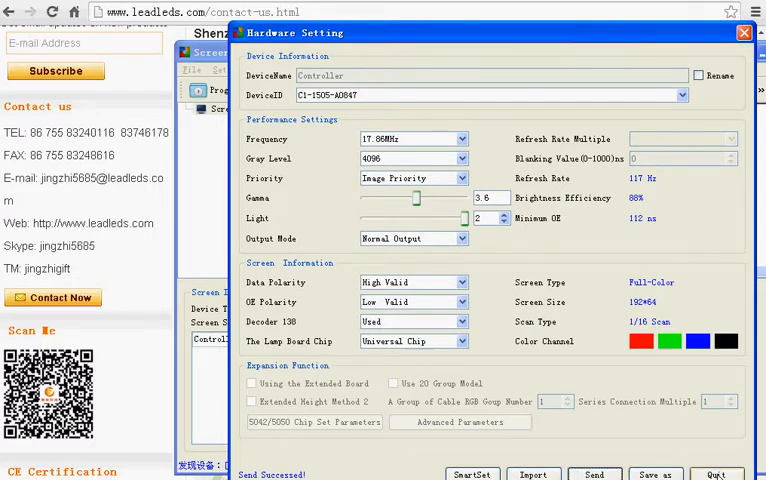
pyautogui.click(716, 474)
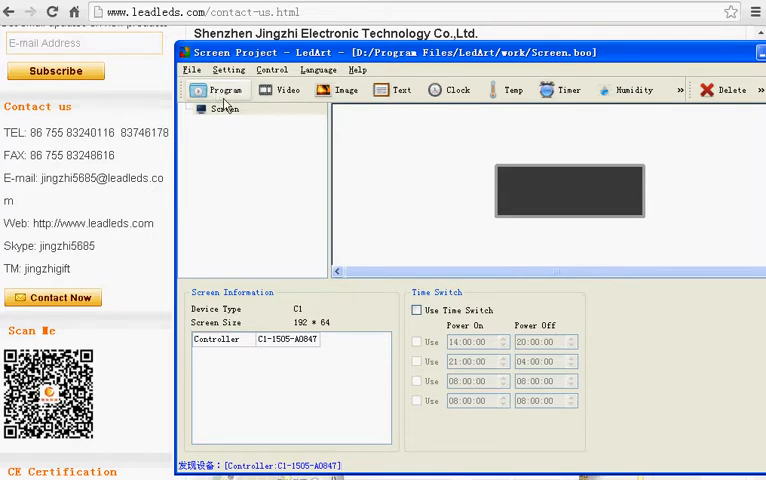
# Step: Create Program1 with an image area enlarged to cover the left 84 × 64 part
pyautogui.click(222, 93)
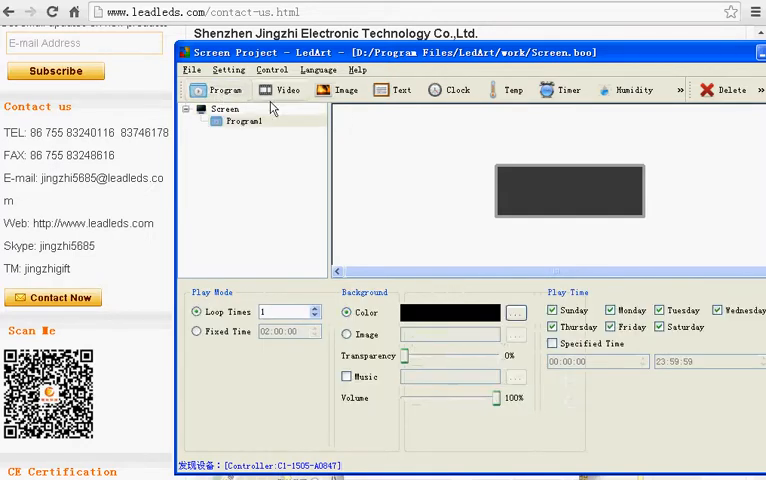
pyautogui.click(344, 92)
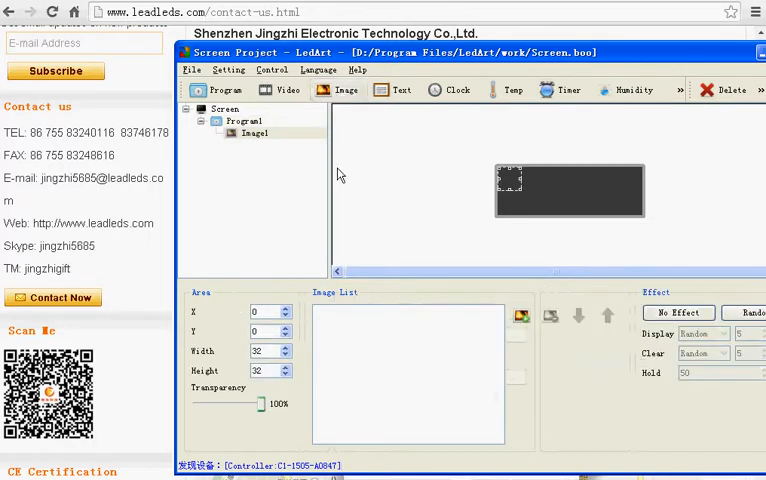
pyautogui.moveTo(519, 190); pyautogui.dragTo(564, 218)
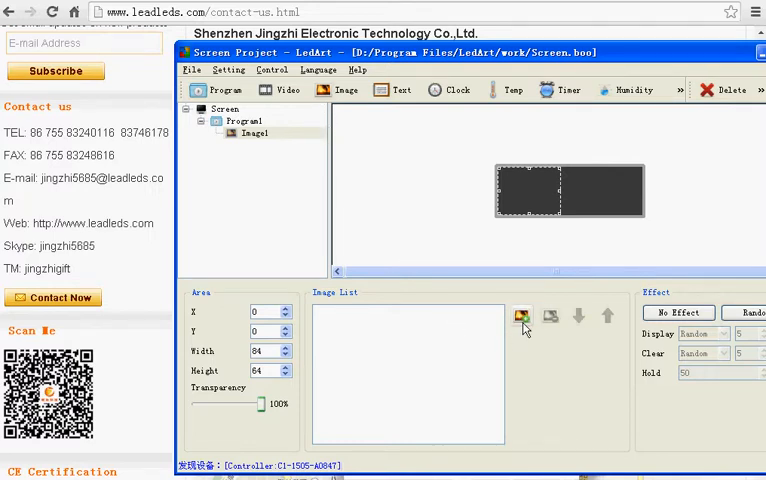
# Step: Load the portrait picture 1.png into the image area
pyautogui.click(521, 318)
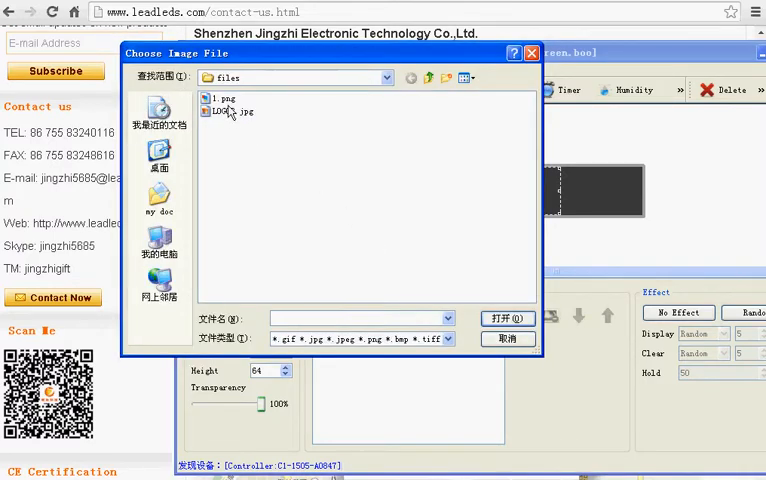
pyautogui.click(205, 103)
pyautogui.click(508, 318)
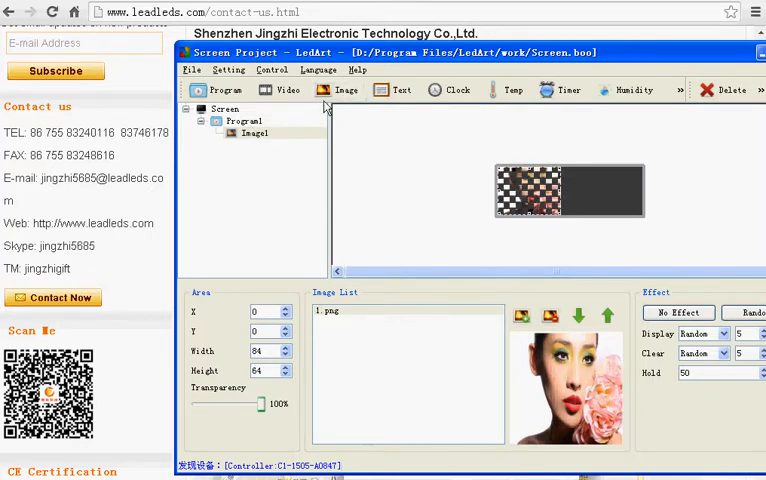
# Step: Add Image2 at X 85 and stretch it to fill the right side of the screen
pyautogui.click(340, 90)
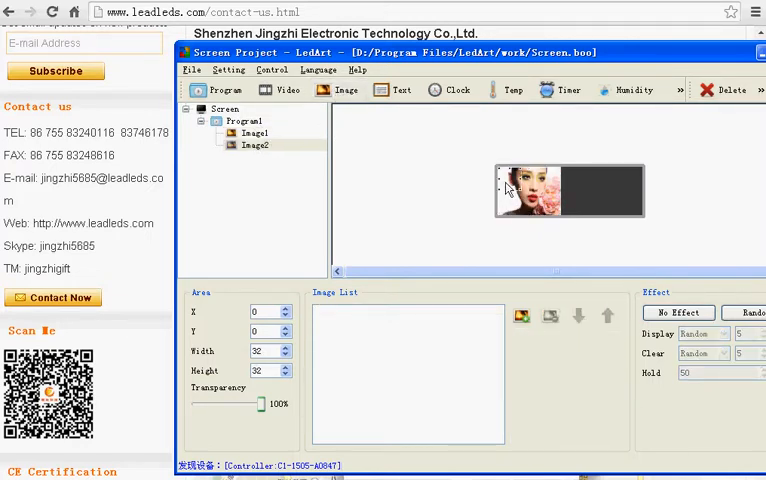
pyautogui.moveTo(505, 182); pyautogui.dragTo(575, 188)
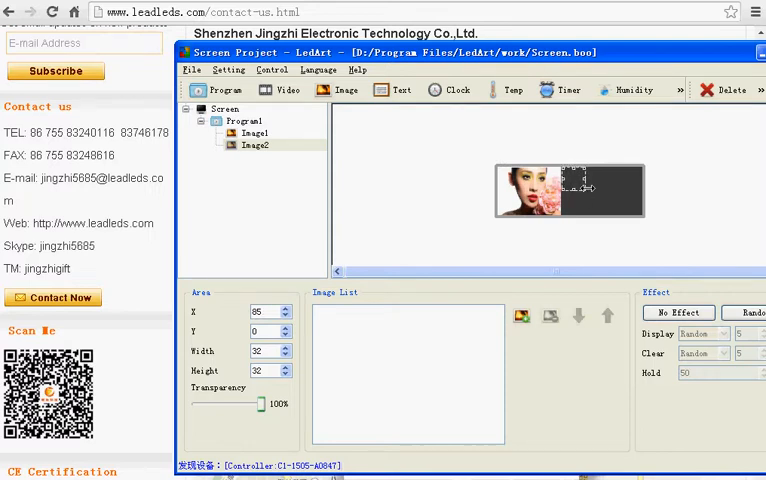
pyautogui.moveTo(590, 200); pyautogui.dragTo(645, 222)
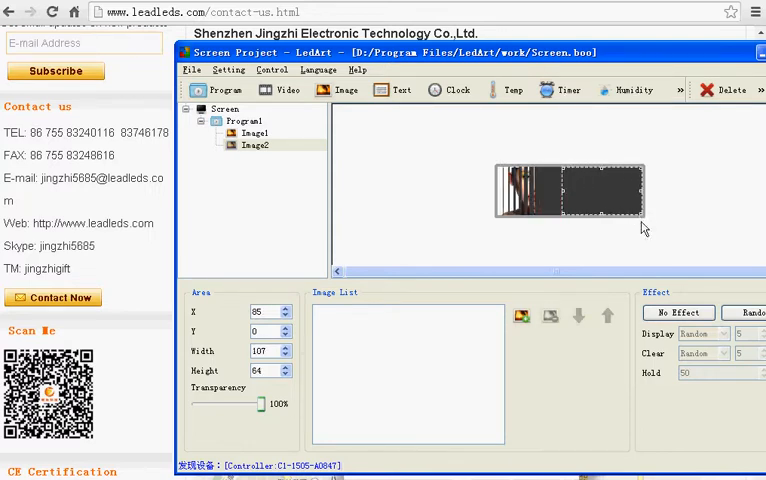
# Step: Load LOGO2.jpg into Image2 and widen it slightly leftward to 111 × 64
pyautogui.click(521, 316)
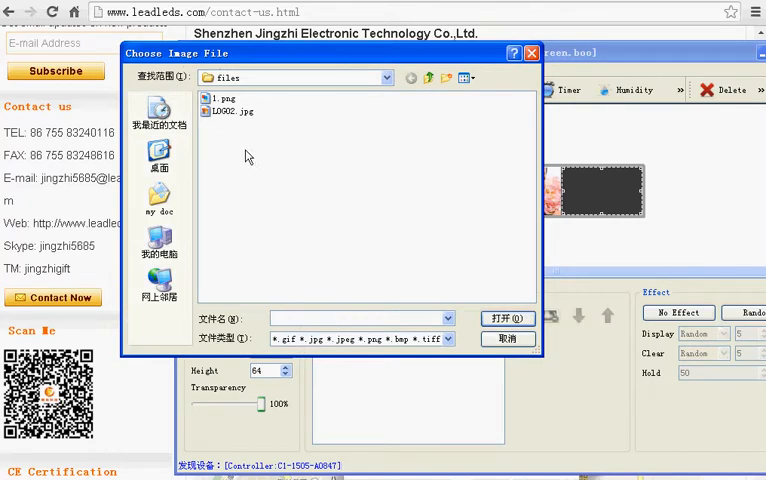
pyautogui.click(232, 111)
pyautogui.click(508, 318)
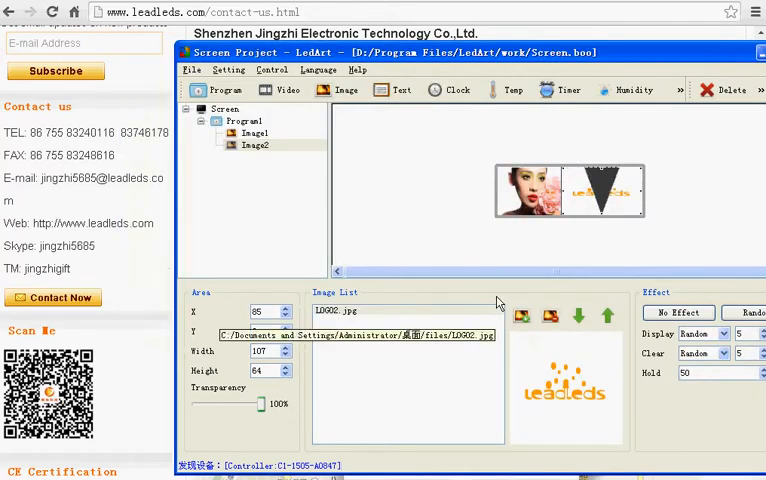
pyautogui.moveTo(562, 192); pyautogui.dragTo(564, 192)
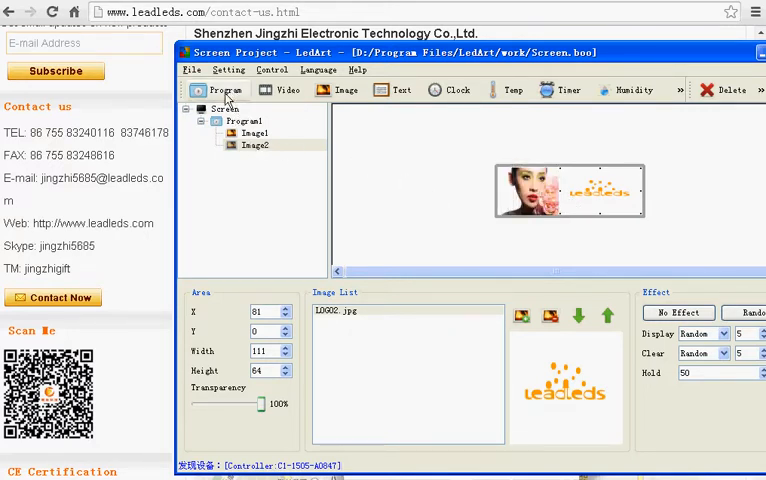
# Step: Add empty Program2, compare with Program1, and return to Program2's play settings
pyautogui.click(226, 90)
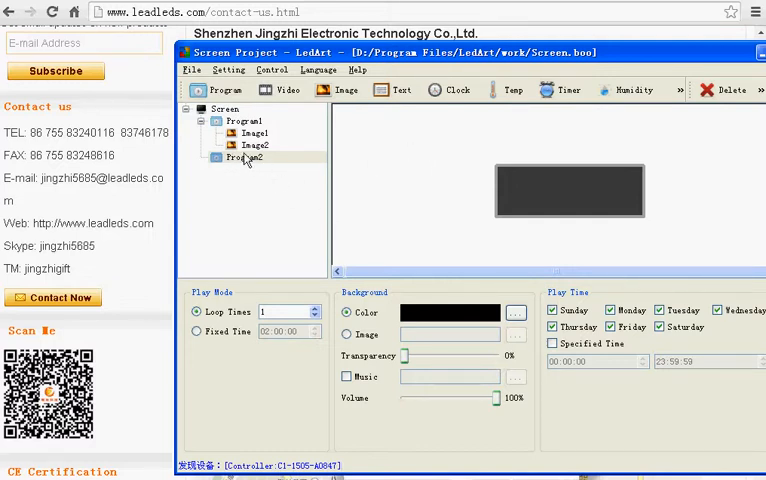
pyautogui.click(244, 121)
pyautogui.click(244, 157)
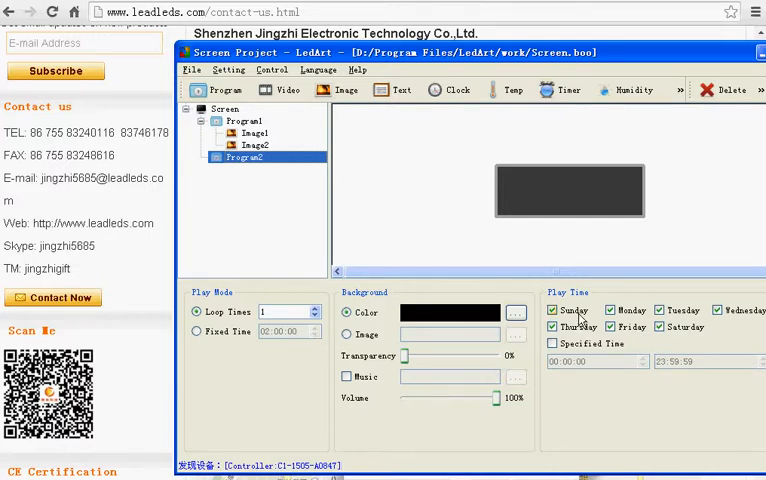
pyautogui.click(244, 121)
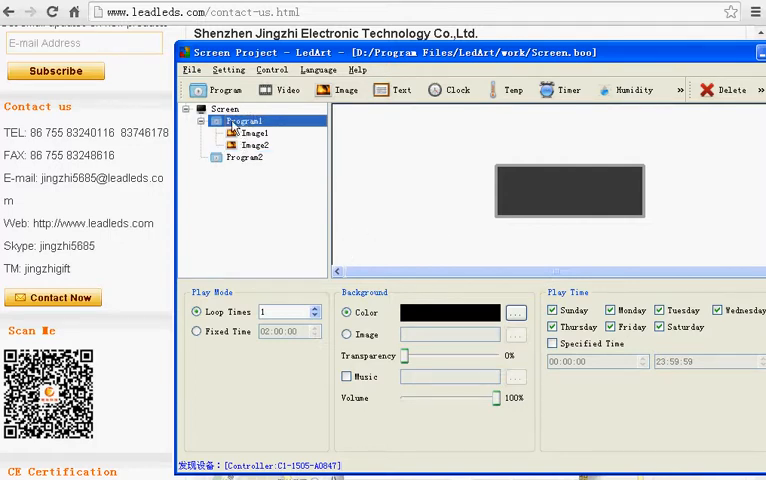
pyautogui.click(243, 157)
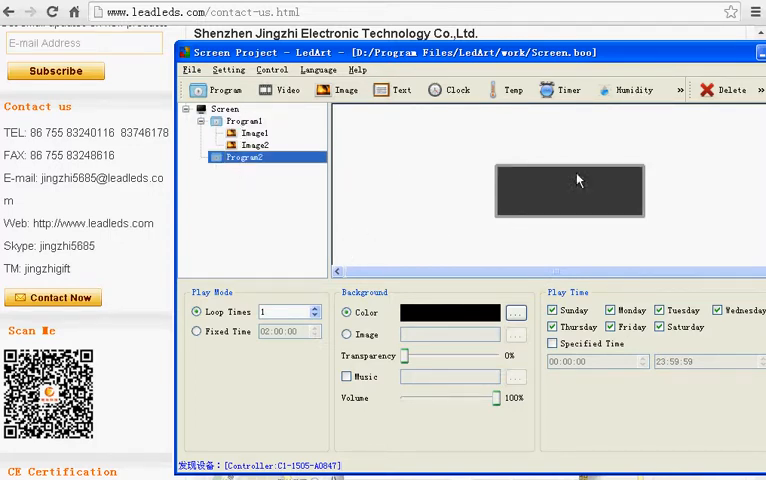
pyautogui.click(760, 90)
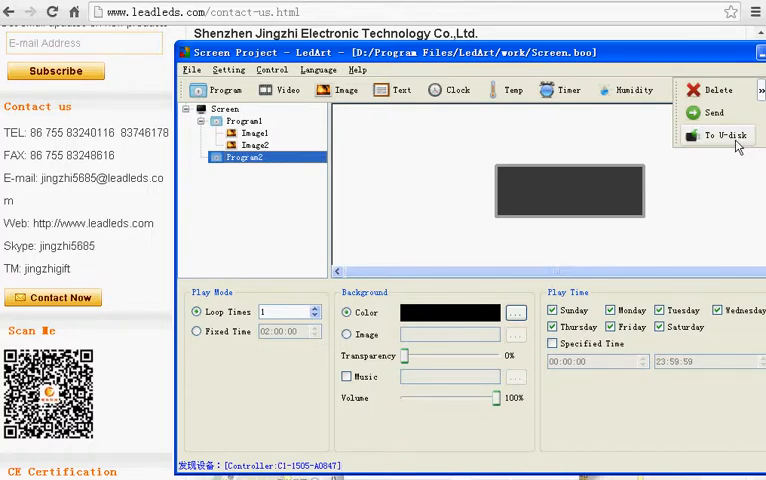
pyautogui.click(725, 135)
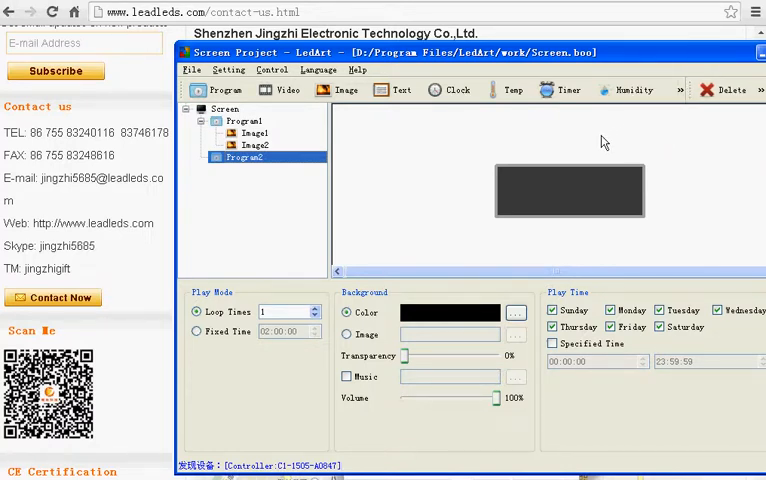